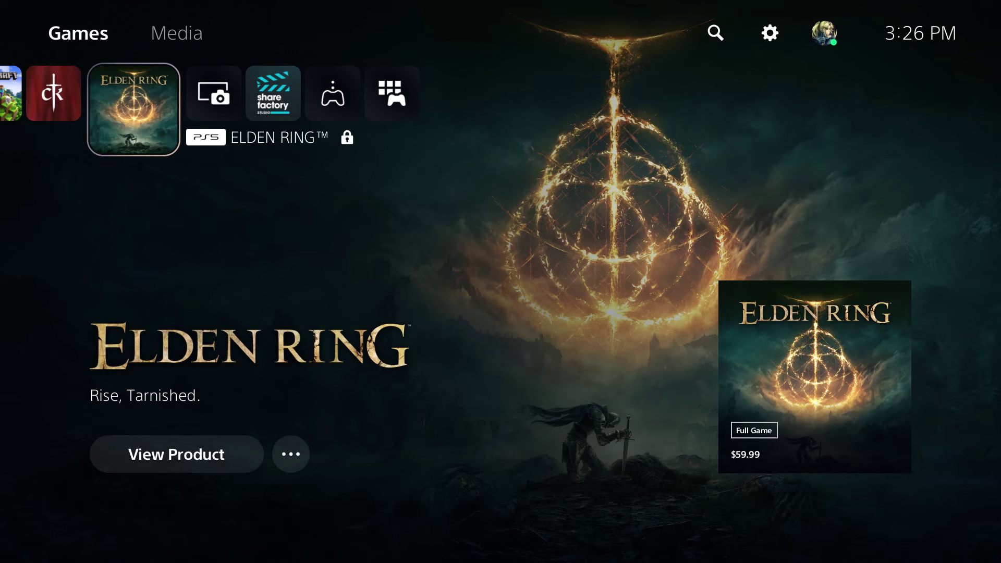
# Leave the game library and open Settings, then the Network section.
pyautogui.press('Left')
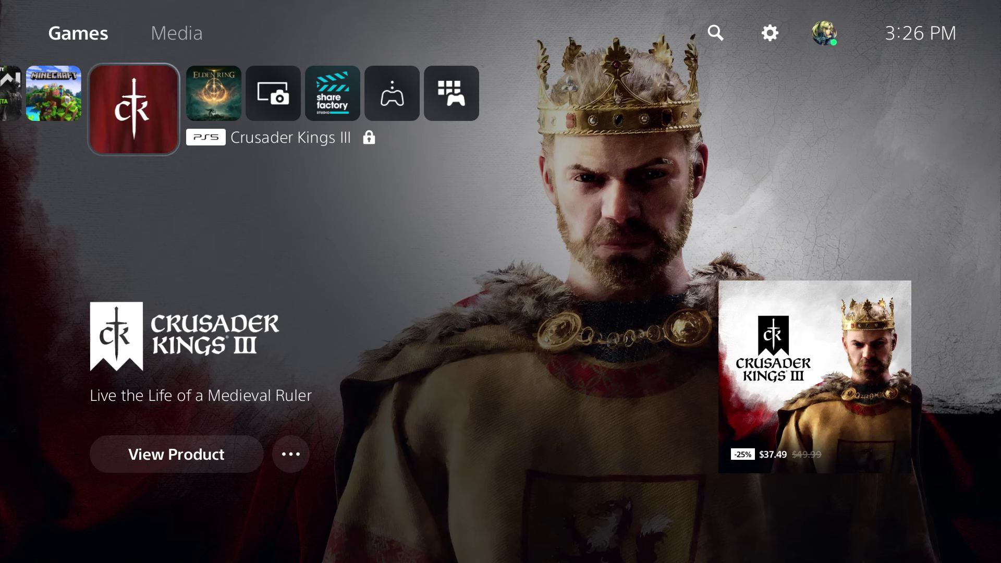
pyautogui.press('Up')
pyautogui.press('Right')
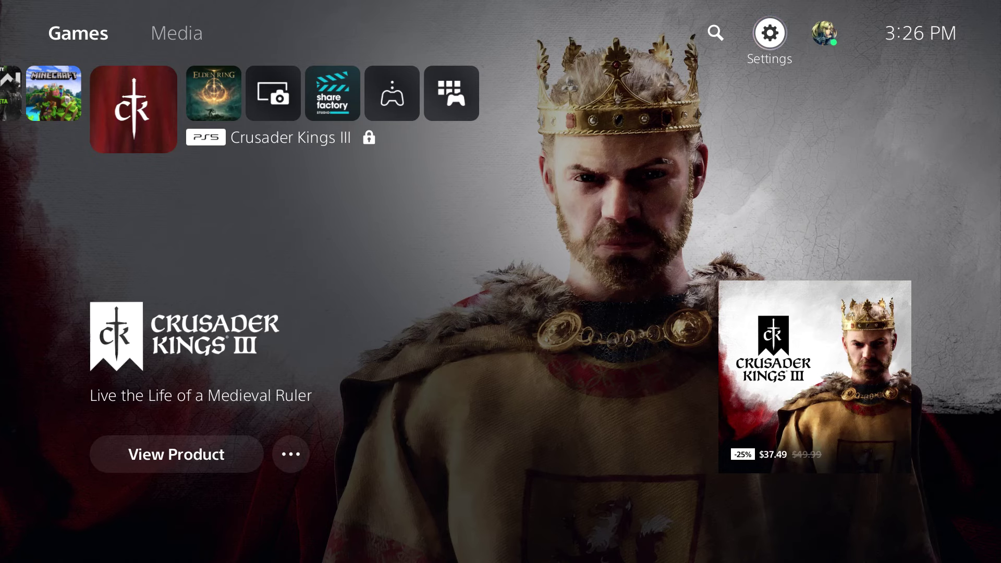
pyautogui.press('Return')
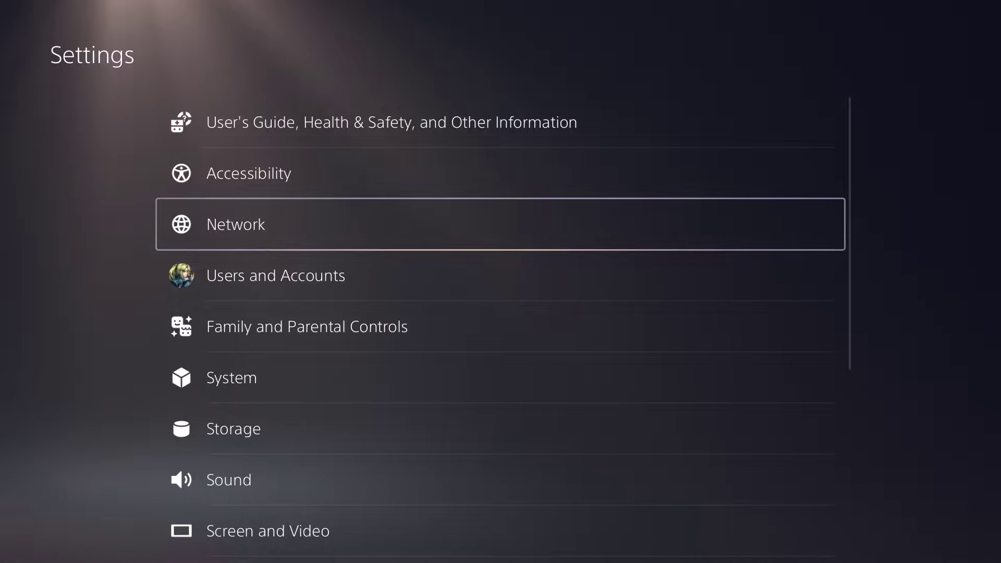
pyautogui.press('Down')
pyautogui.press('Up')
pyautogui.press('Return')
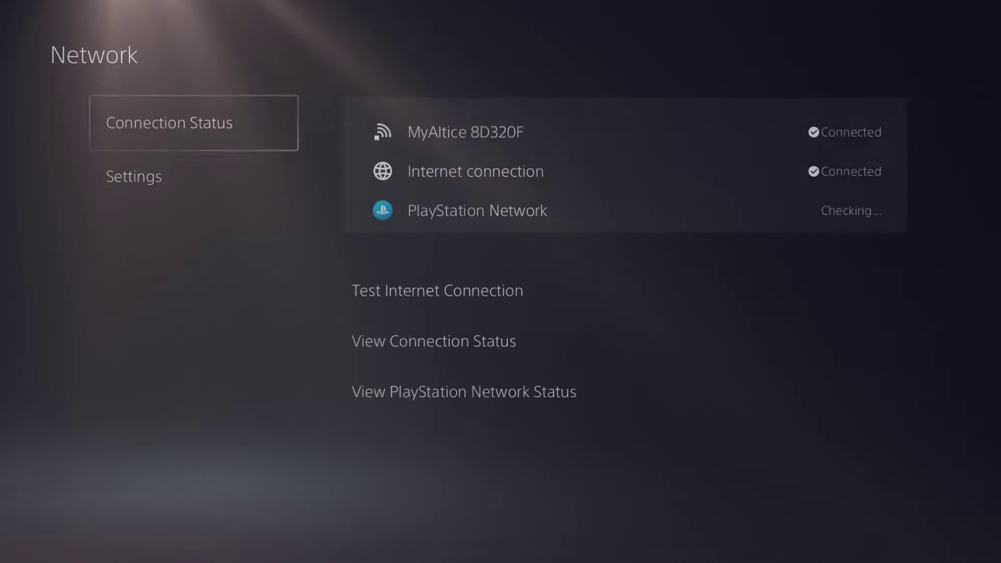
# Go to Set Up Internet Connection and bring up MyAltice 8D320F's Advanced Settings.
pyautogui.press('Right')
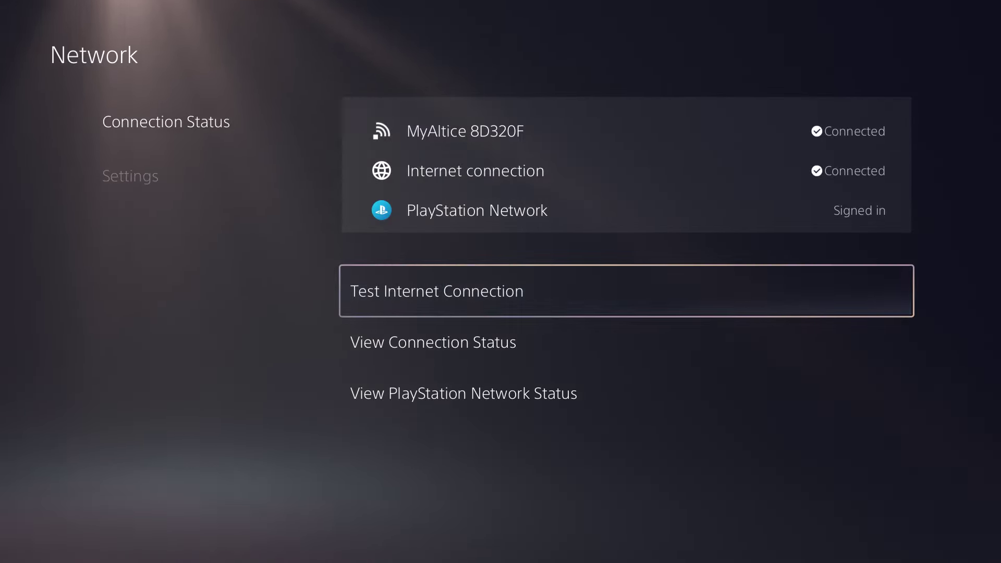
pyautogui.press('Left')
pyautogui.press('Down')
pyautogui.press('Right')
pyautogui.press('Down')
pyautogui.press('Return')
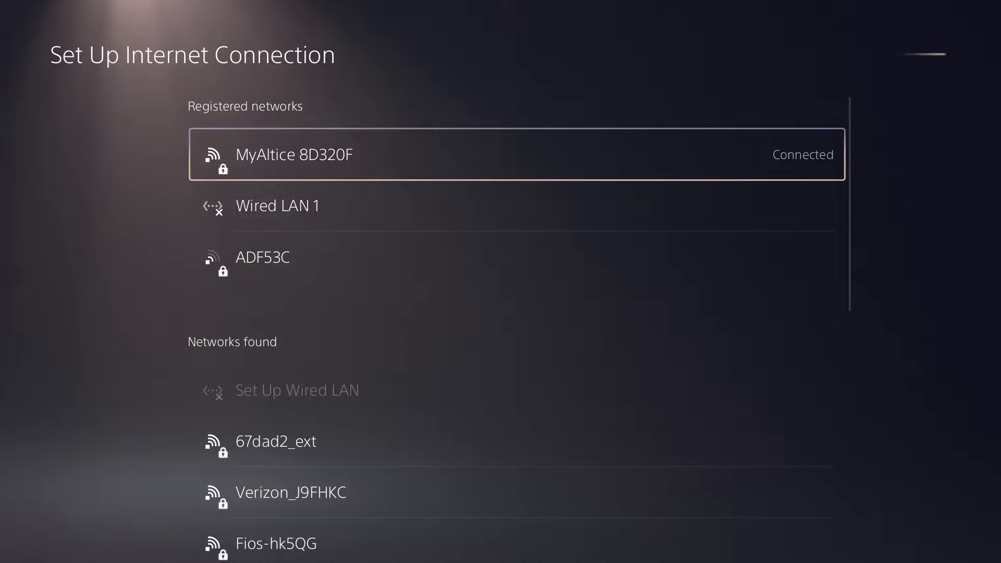
pyautogui.press('Menu')
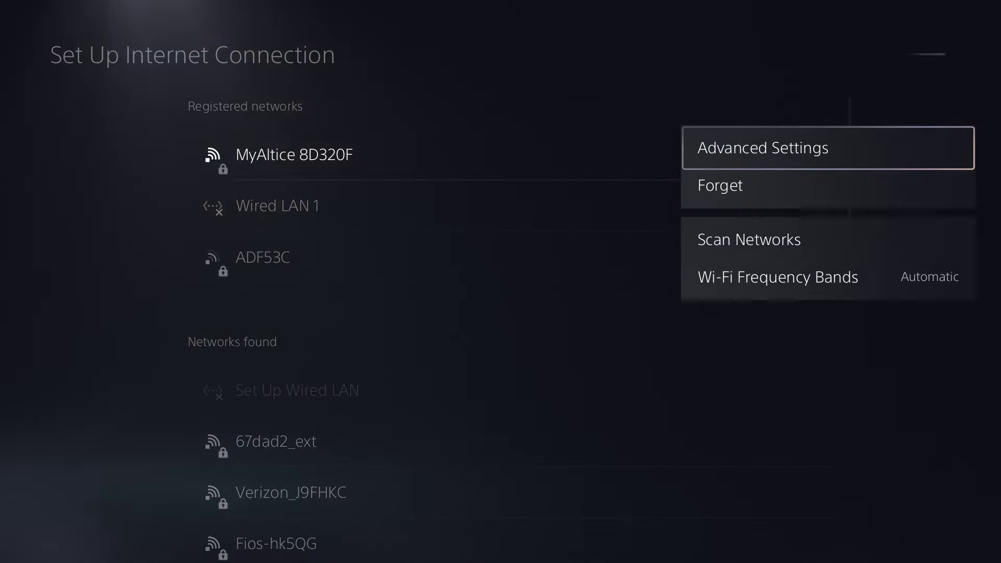
pyautogui.press('Return')
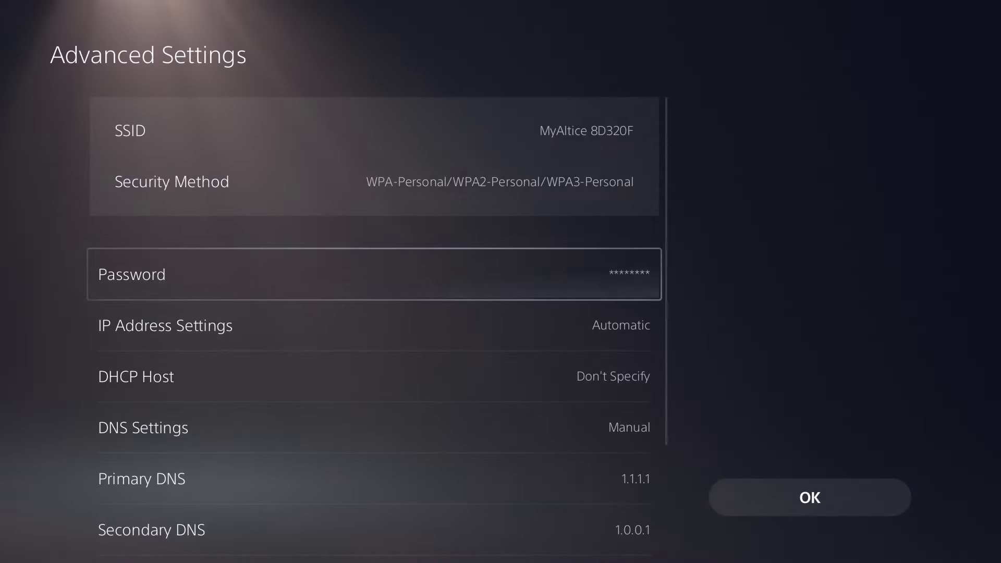
pyautogui.press('Down')
pyautogui.press('Down')
pyautogui.press('Down')
pyautogui.press('Down')
pyautogui.press('Down')
pyautogui.press('Down')
pyautogui.press('Up')
pyautogui.press('Up')
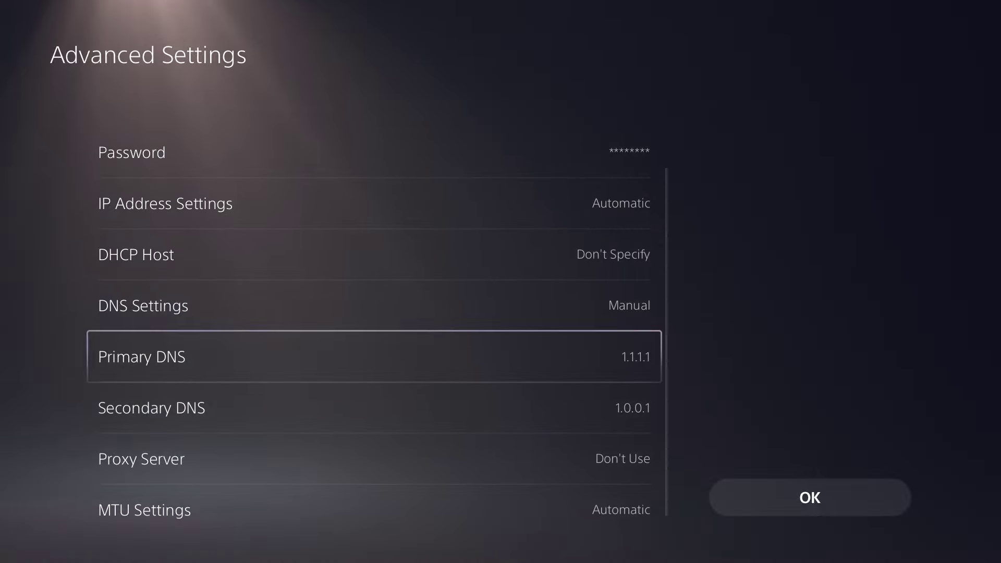